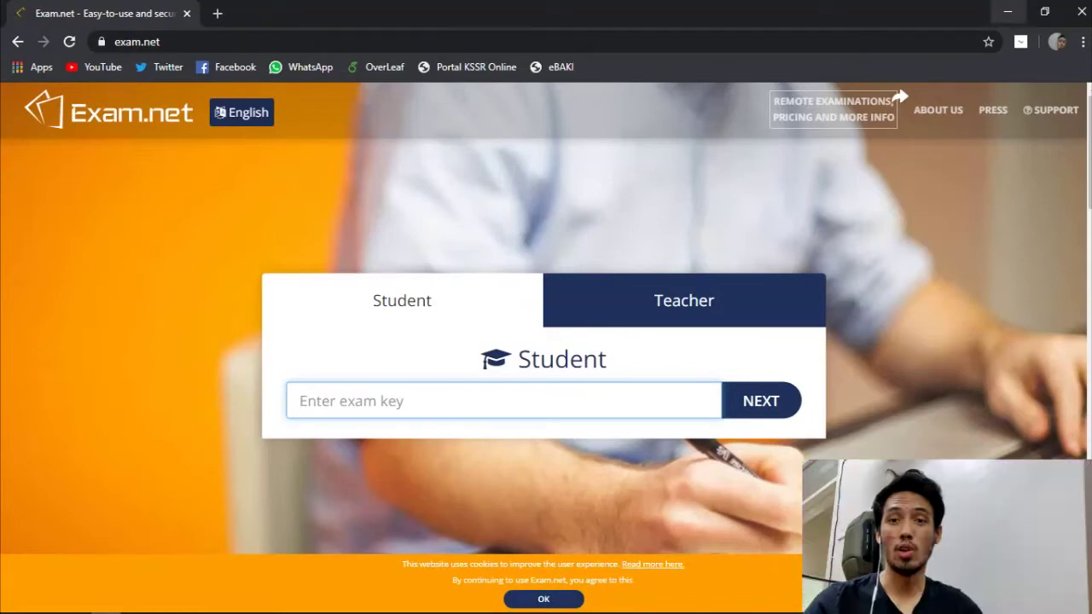
Play the recorded clip to see the note with the exam key
click(1008, 12)
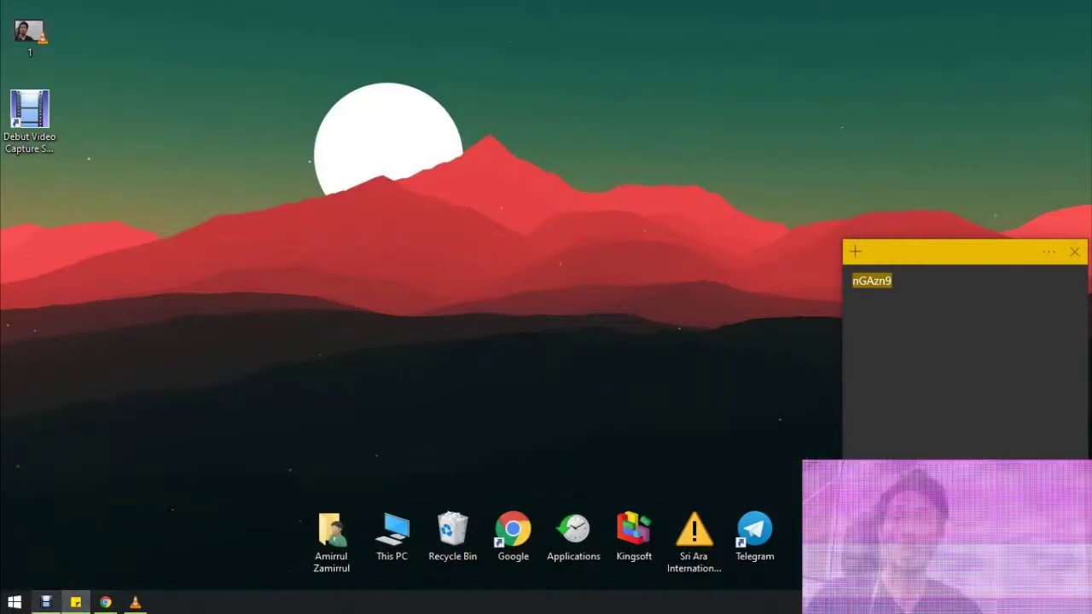
click(46, 607)
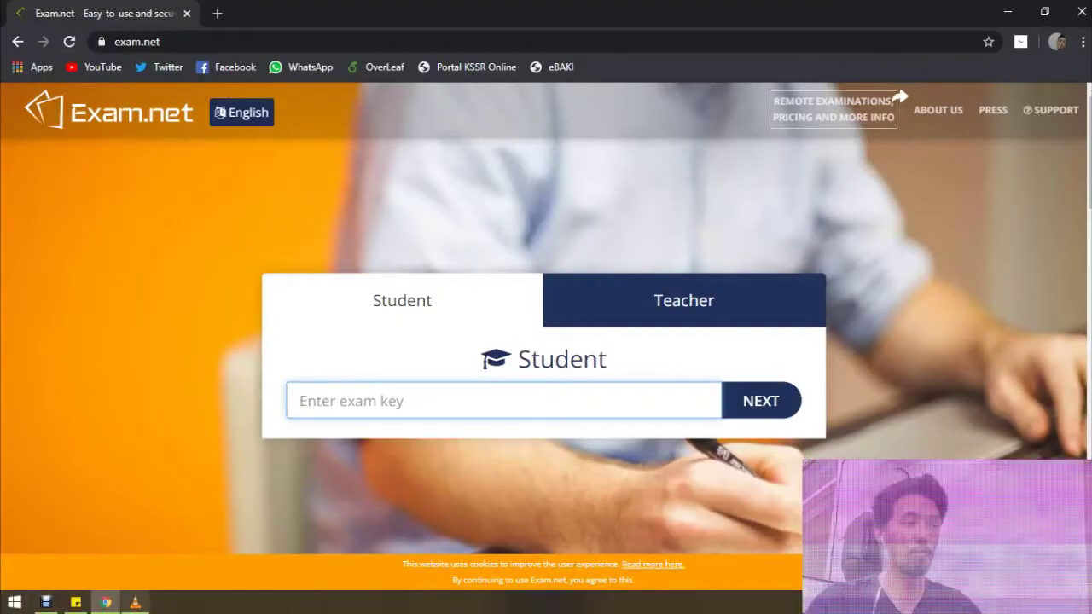
mouse_move(134, 603)
click(135, 572)
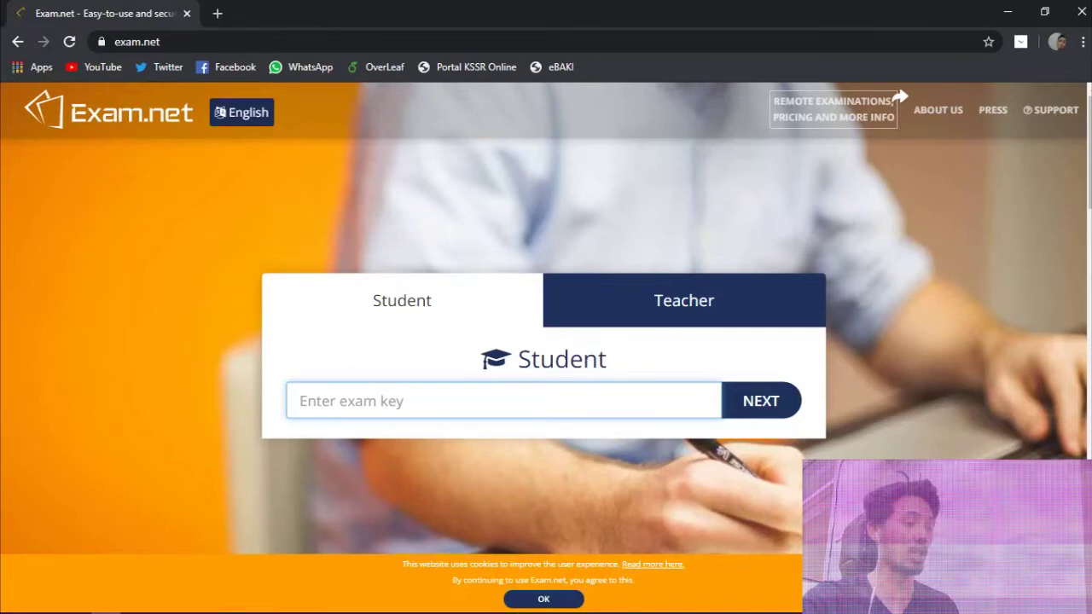
Paste the exam key into Exam.net and submit it
text(nGAzn9)
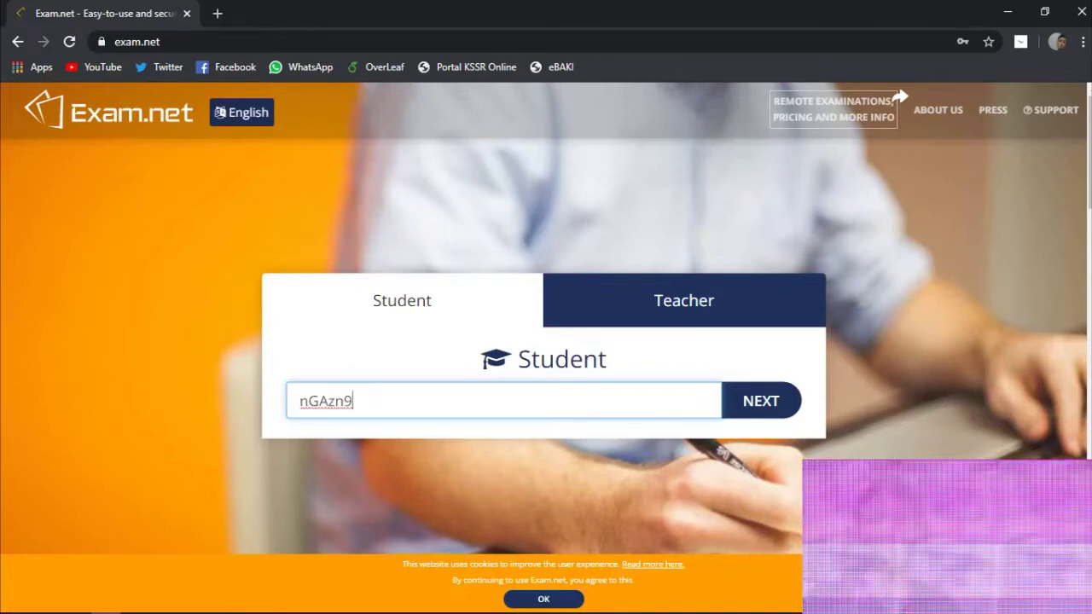
key(shift+Left)
key(shift+Left)
key(shift+Left)
key(shift+Left)
key(shift+Left)
key(shift+Left)
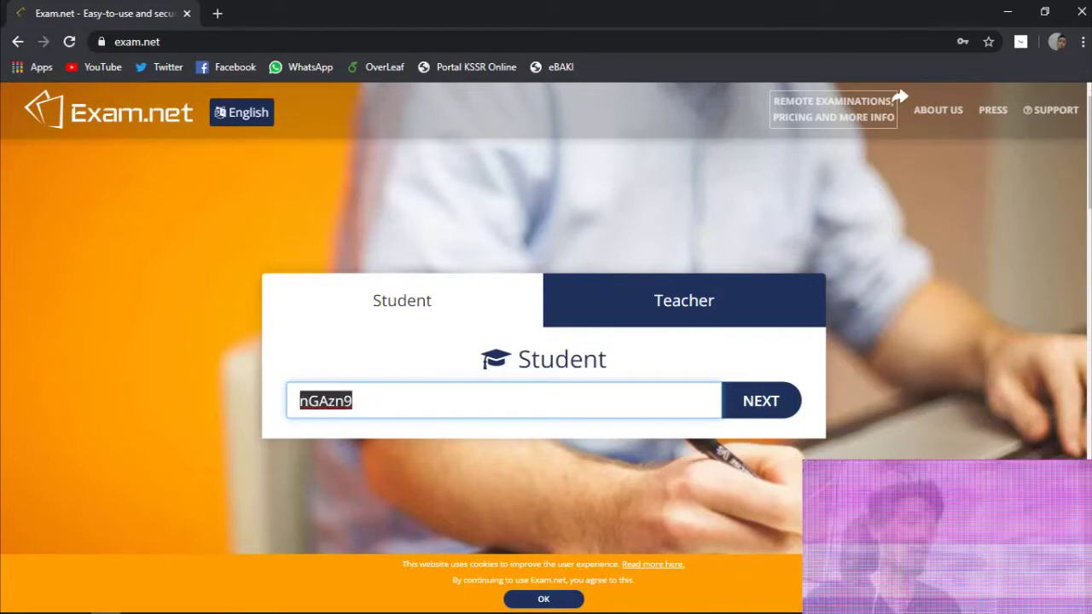
click(761, 401)
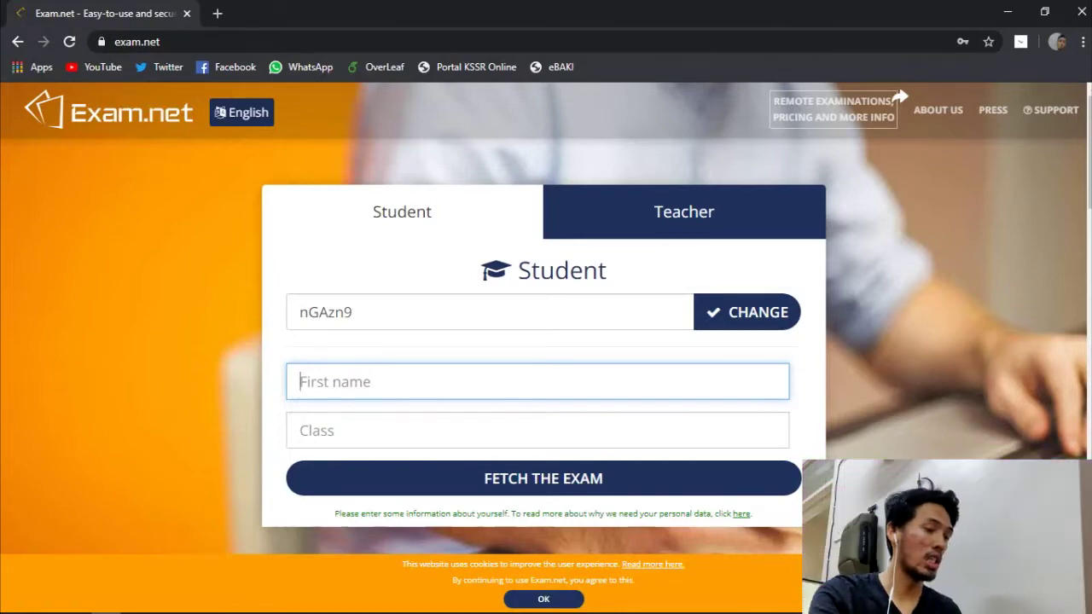
Enter the student's first name and class Primary1, then fetch the exam
text(Dan)
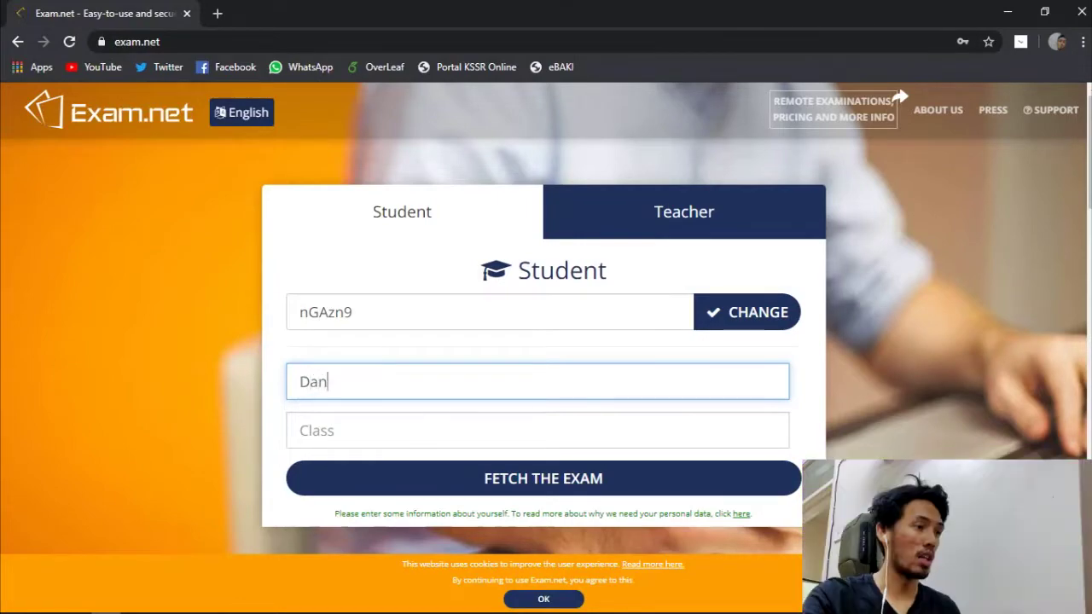
text(yyyyyyyy)
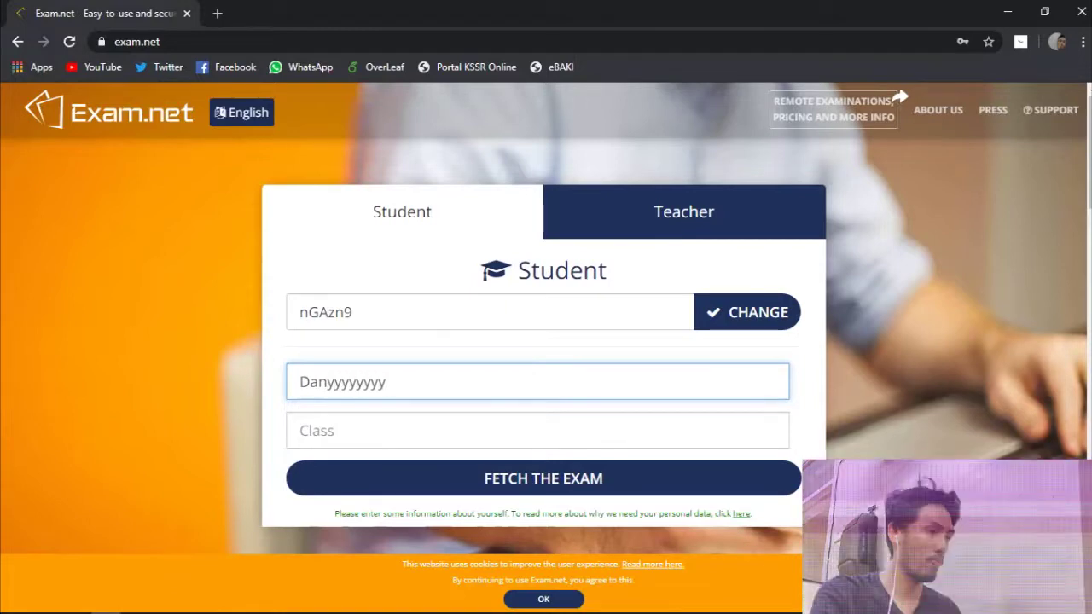
click(538, 430)
text(Pri)
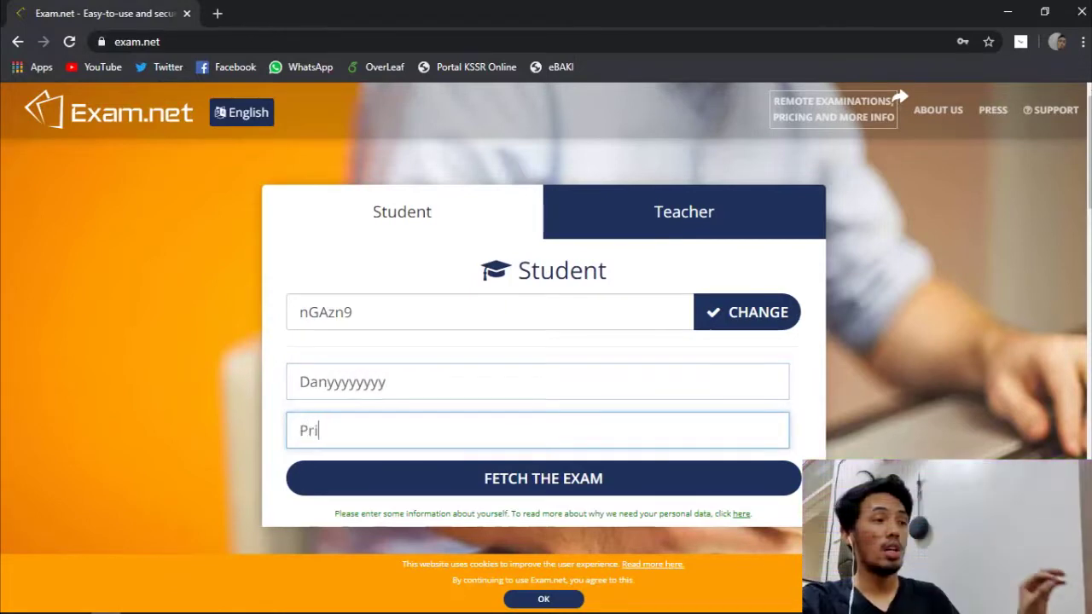
text(mary1)
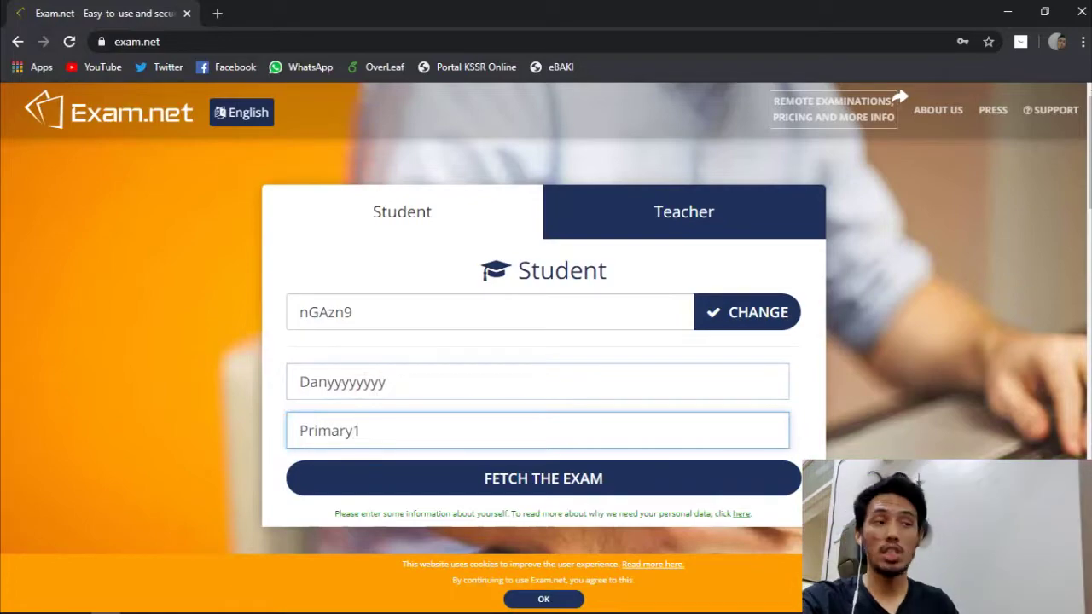
key(Return)
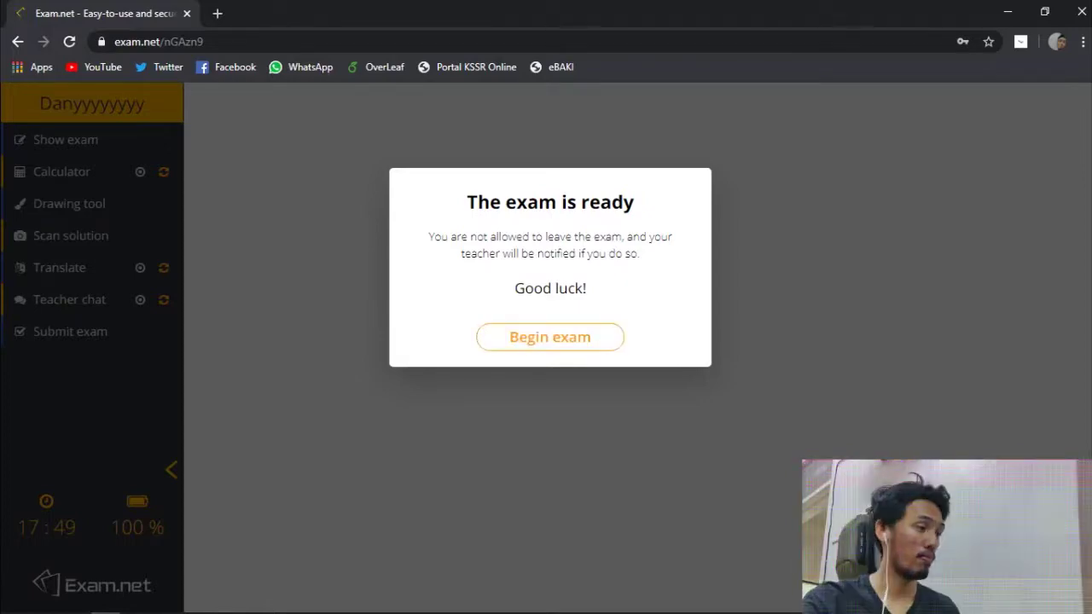
Begin the exam and place the exam instructions beside the answer editor
click(550, 337)
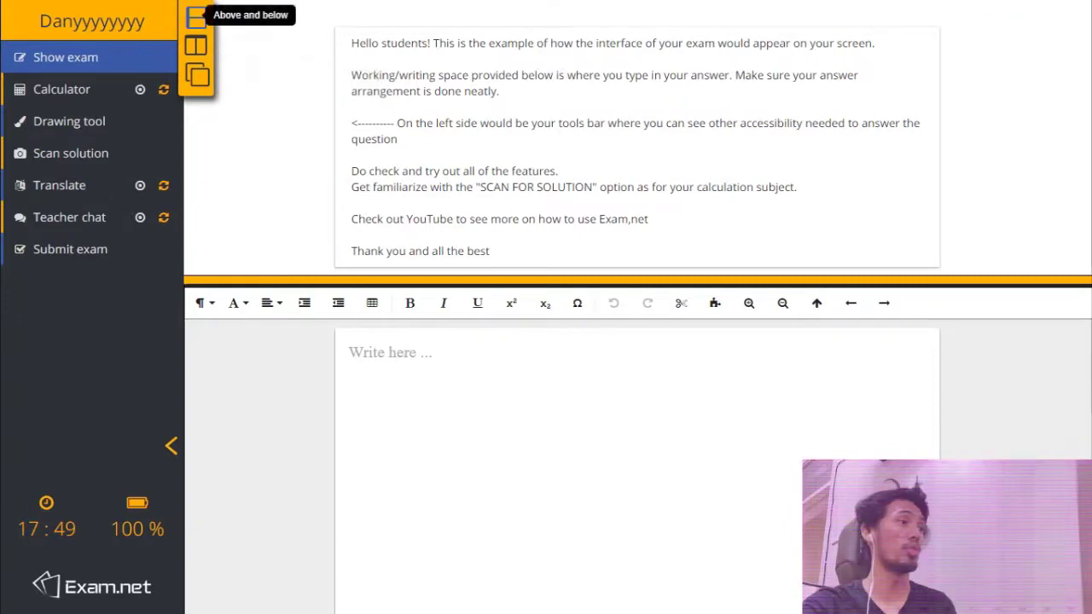
click(195, 45)
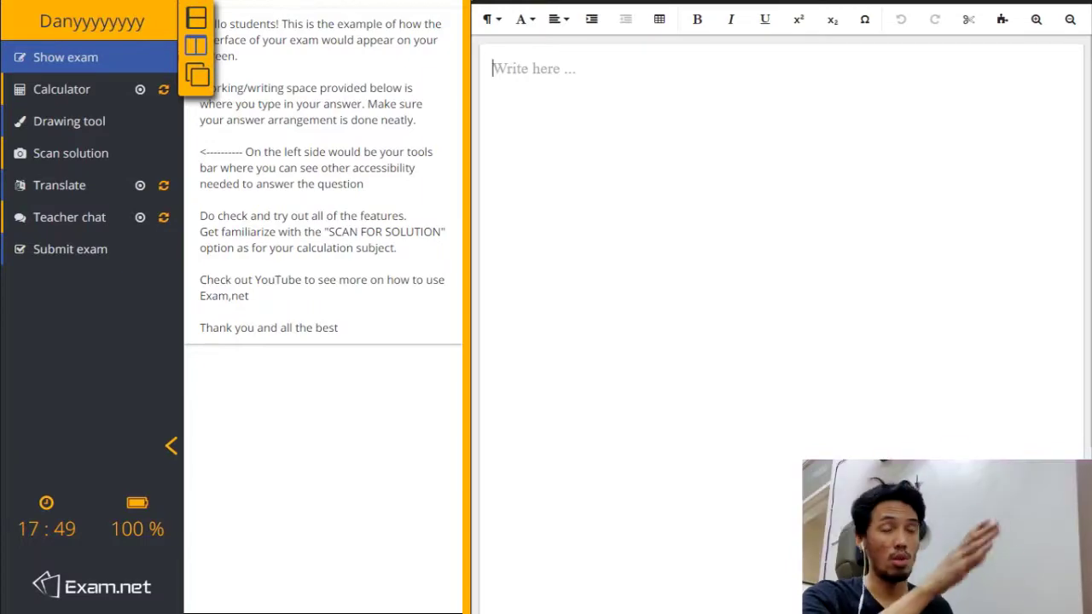
Type the 'Section A' heading and answers 1.a, 2.b, 3., c and 4.d on separate lines
drag(364, 183, 320, 88)
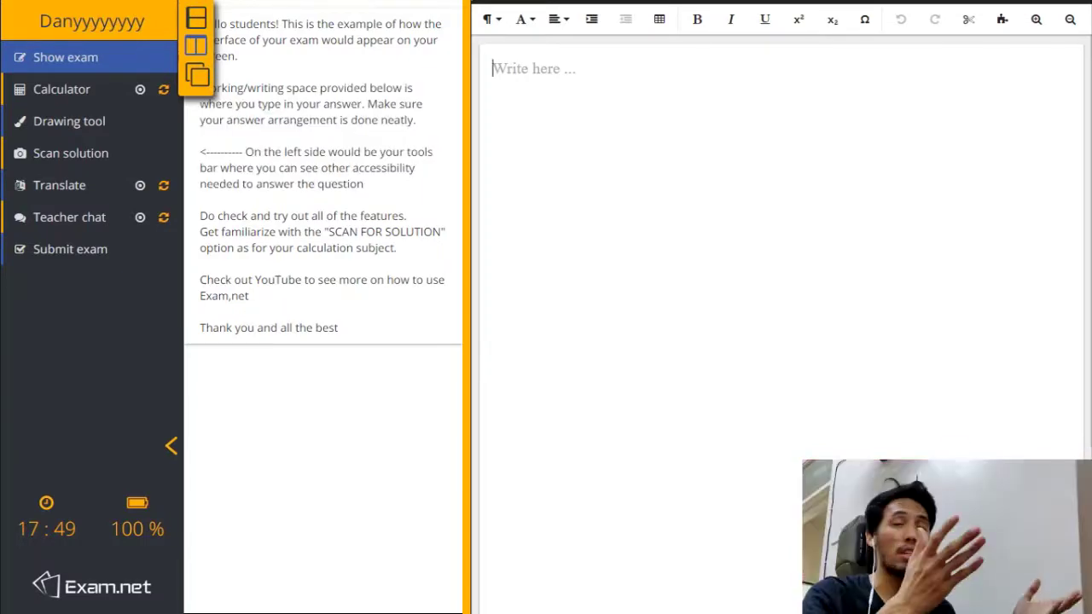
text(Section A)
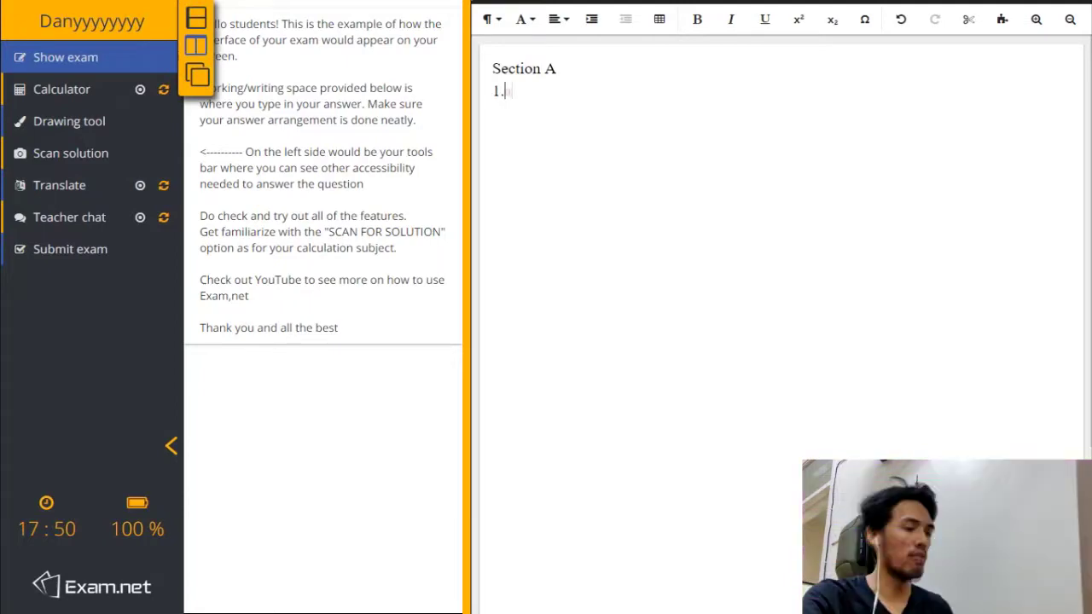
text(a)
key(Return)
text(2.)
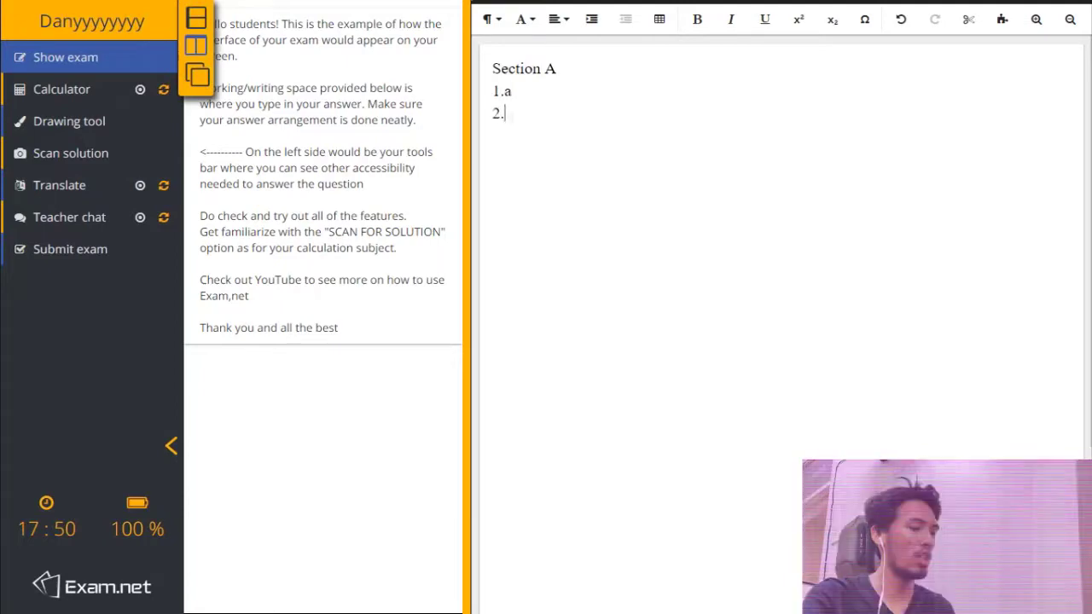
text(b)
key(Return)
text(3.)
key(Return)
text(c)
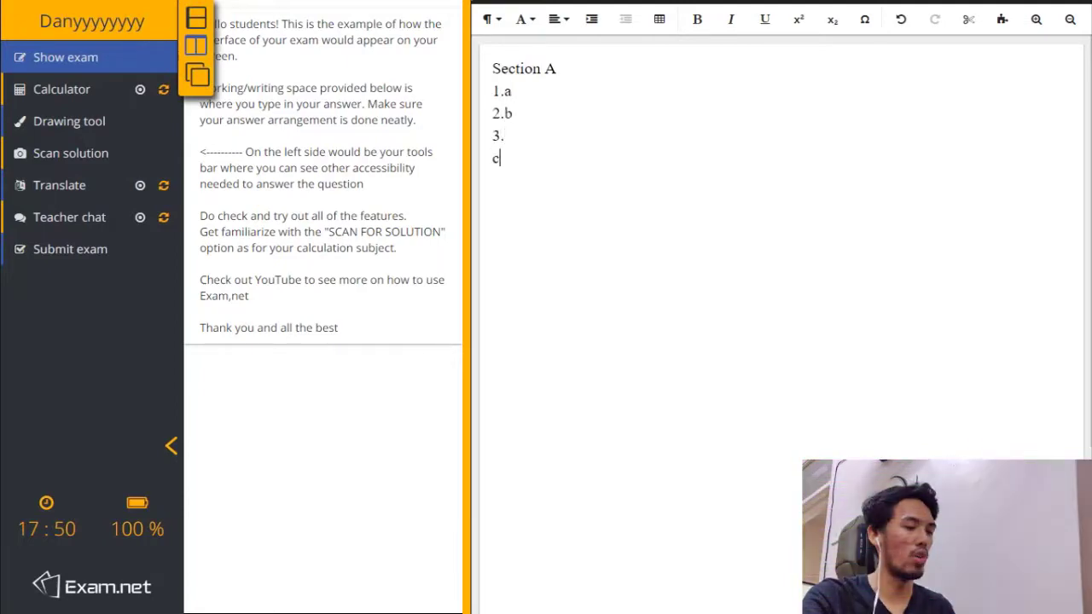
key(Return)
text(4.d)
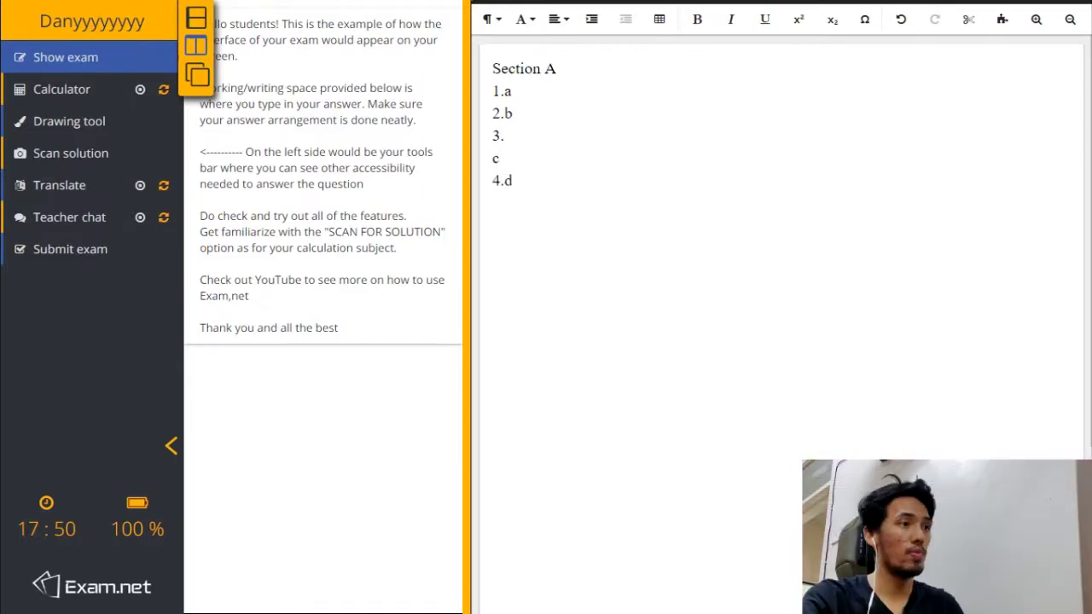
Join the misplaced 'c' onto question 3's line so it reads 3.c
key(Up)
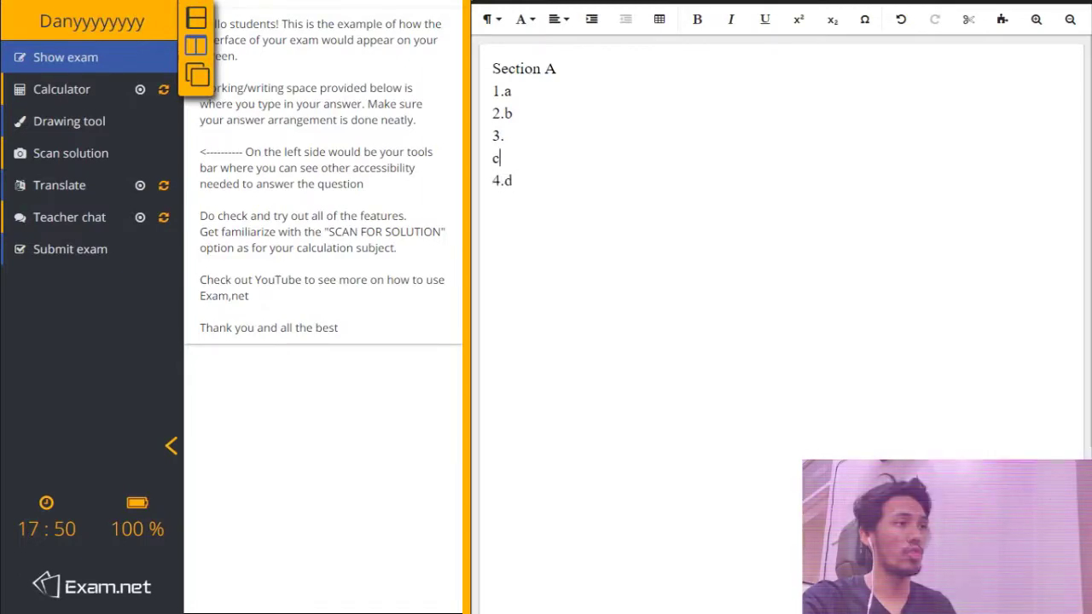
key(Left)
key(BackSpace)
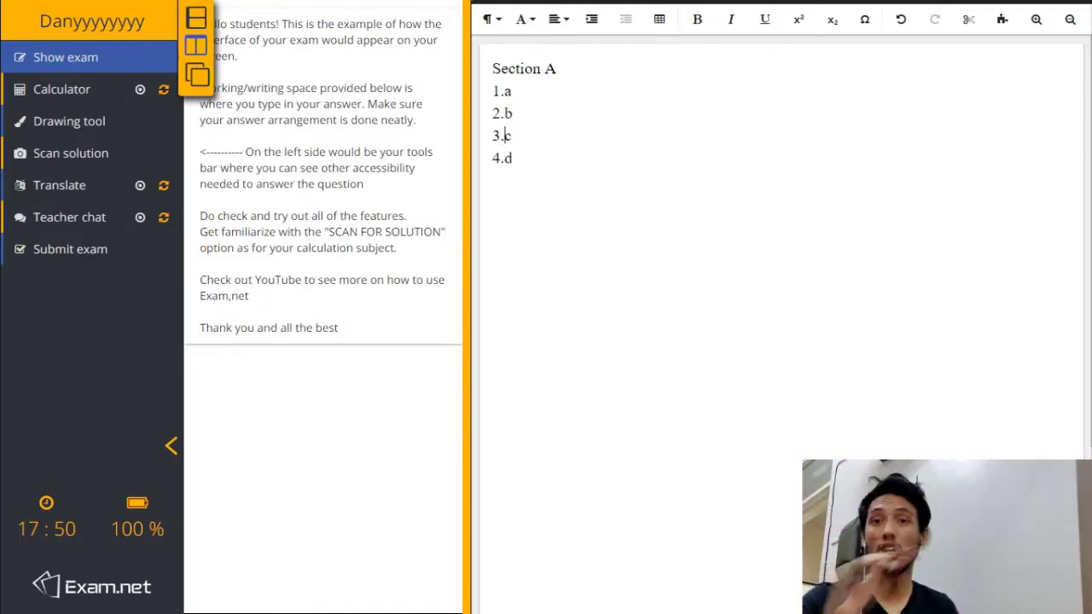
Make the 'Section A' heading bold italic and add a blank line after 4.d
key(Up)
key(Up)
key(Home)
key(shift+Up)
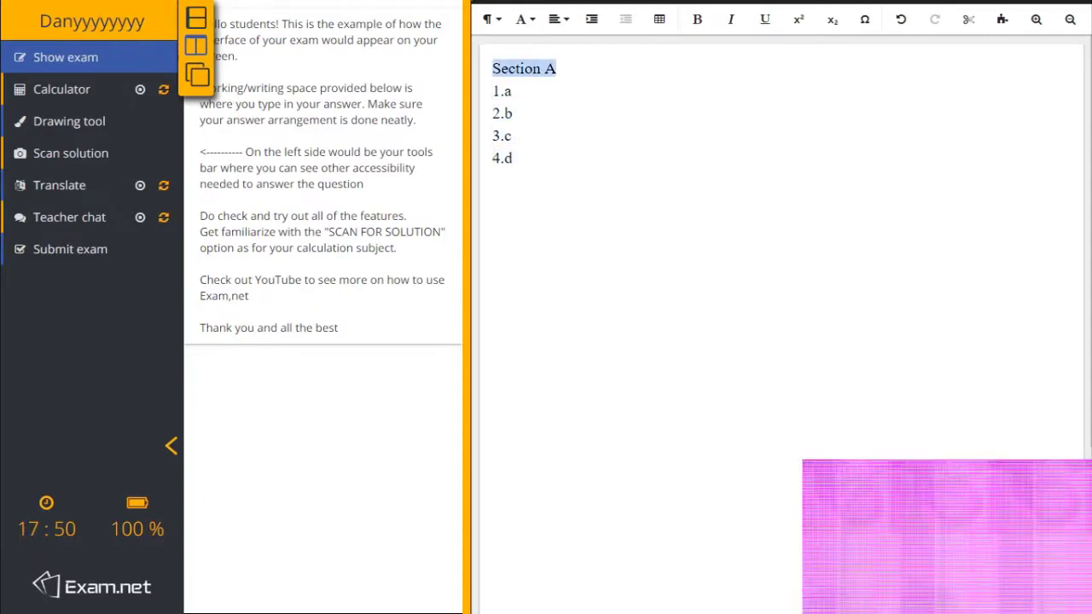
click(513, 157)
drag(556, 68, 492, 68)
click(697, 19)
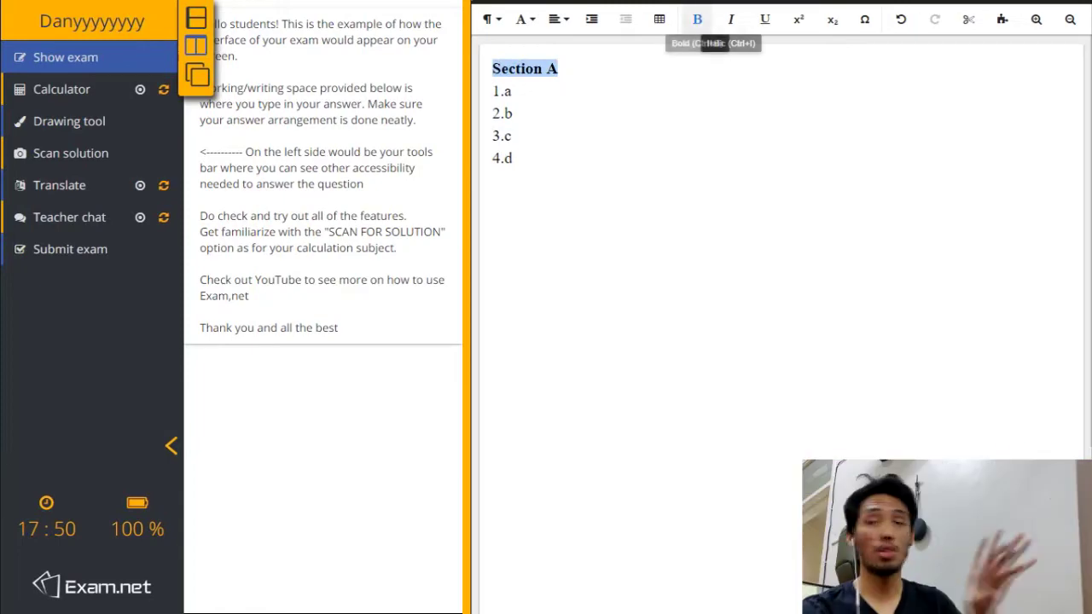
click(730, 19)
click(513, 158)
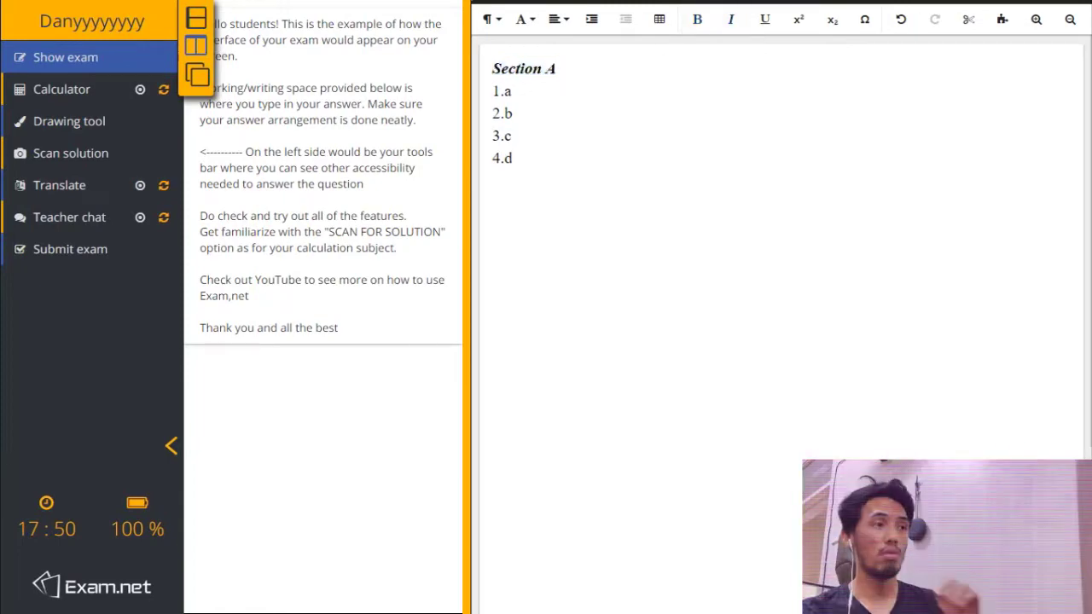
key(Return)
key(Return)
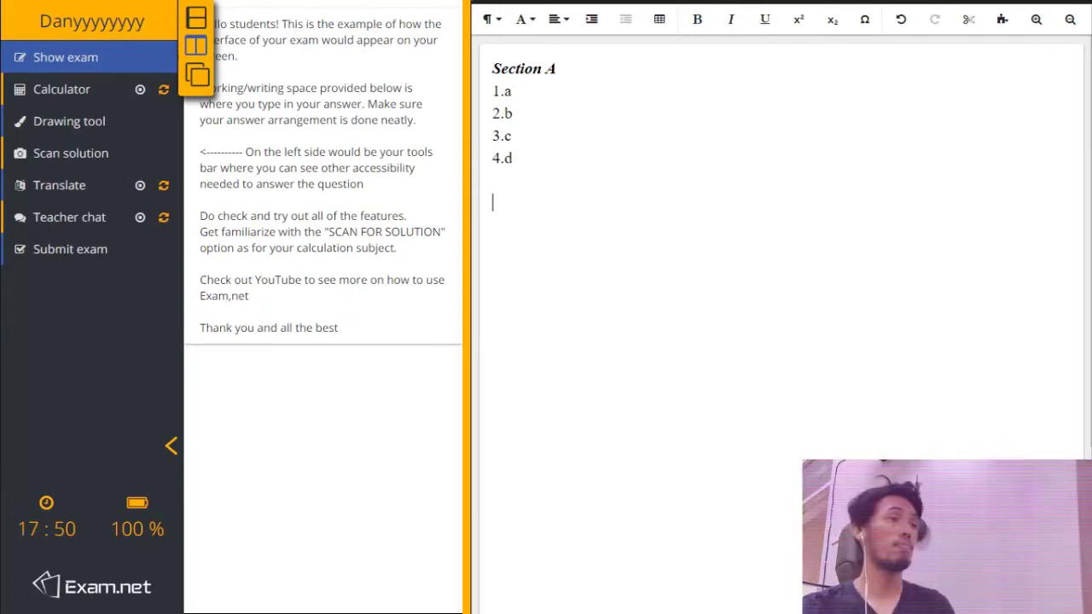
Type the 'Section B' heading followed by answers 1 and 2 on new lines
text(S)
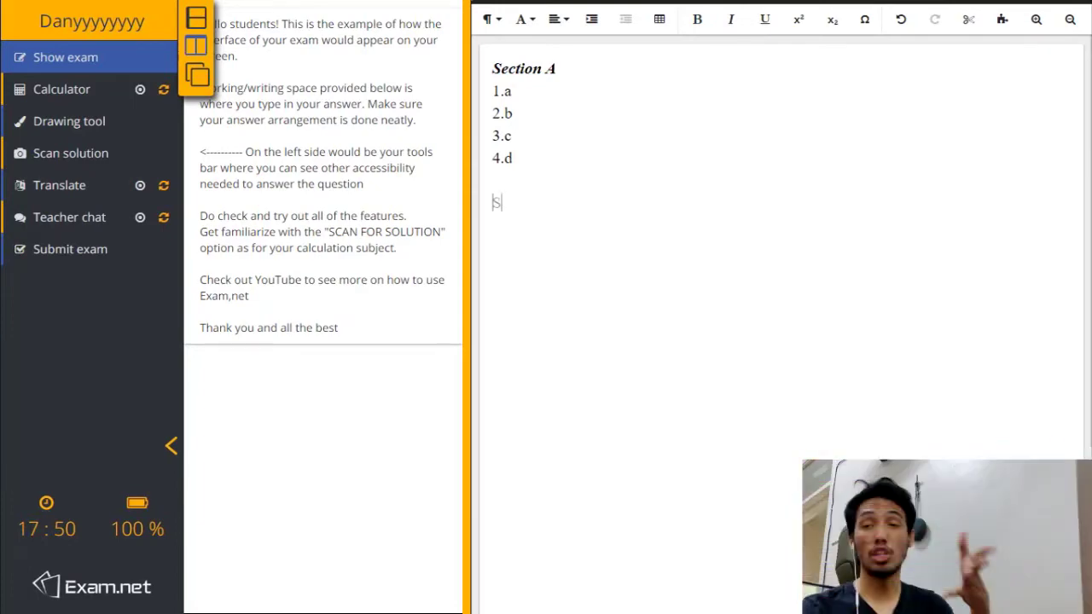
text(ection B)
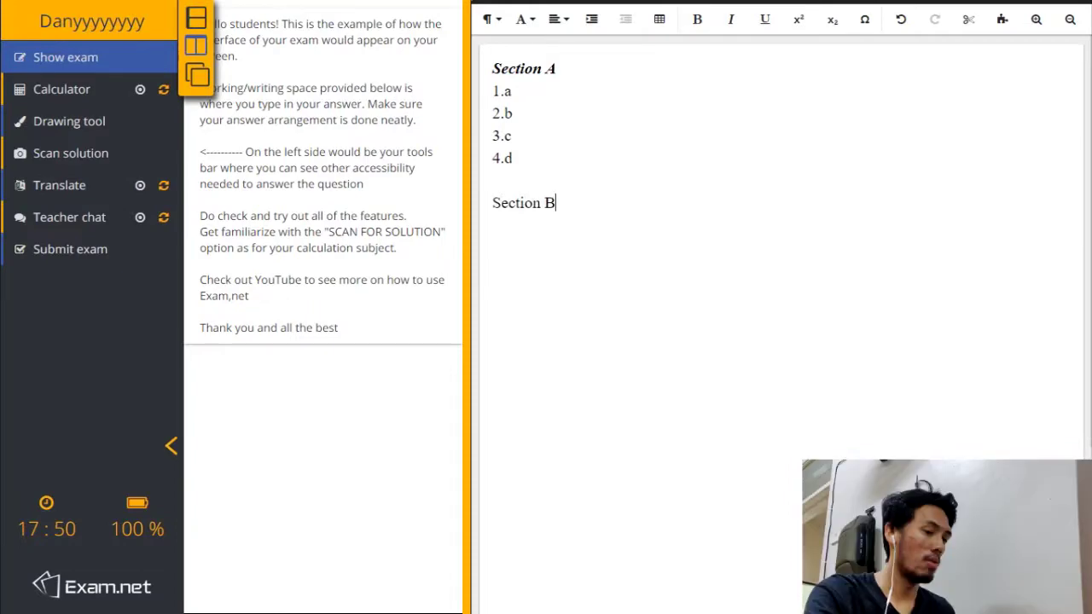
key(Return)
text(1. )
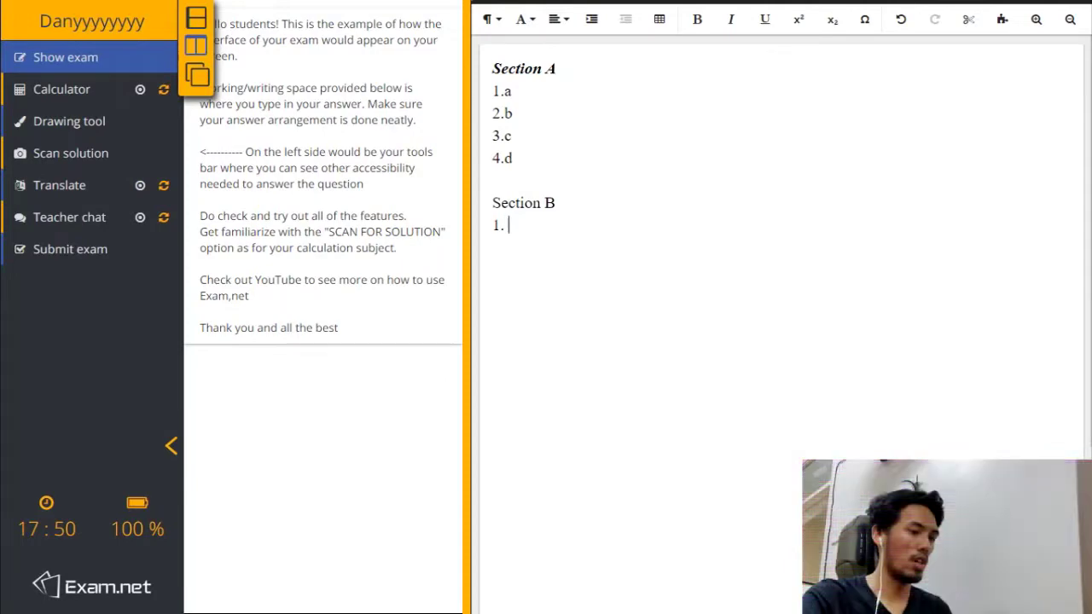
text(sadjhsjd jhdjksad sadkbaskjd)
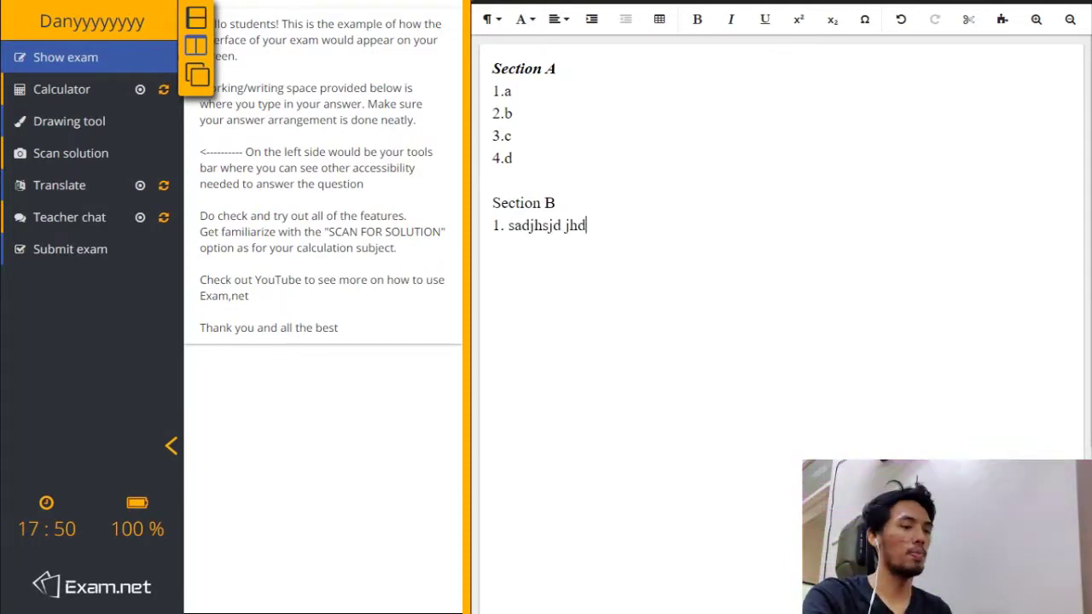
key(Return)
text(2.)
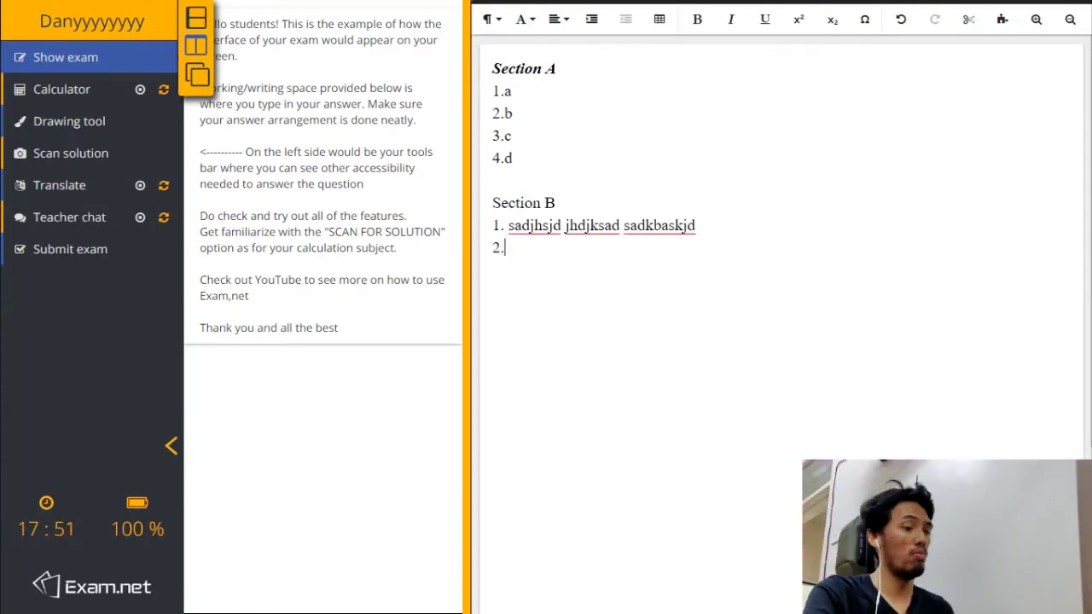
text( jdsahjkdn asj dasj dsaj d)
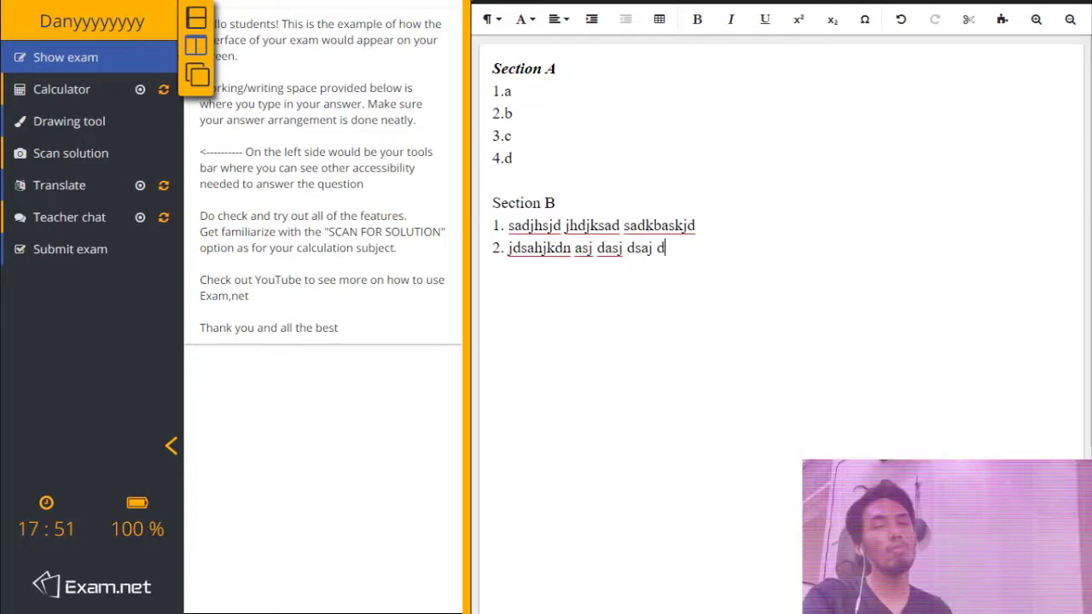
Make the 'Section B' heading bold italic and return to the end of answer 2
drag(492, 203, 555, 203)
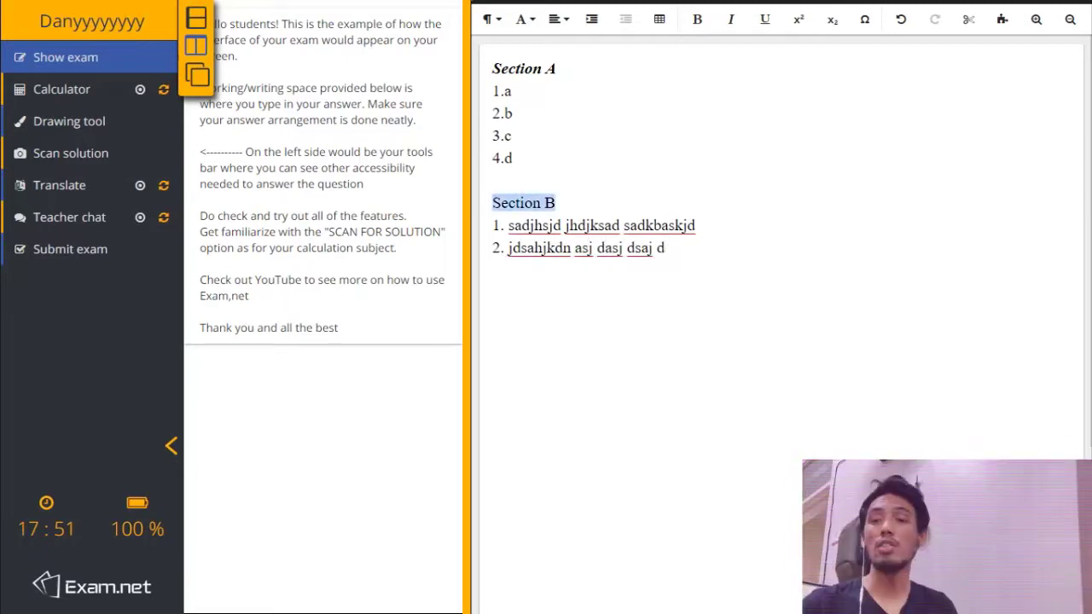
key(ctrl+b)
key(ctrl+i)
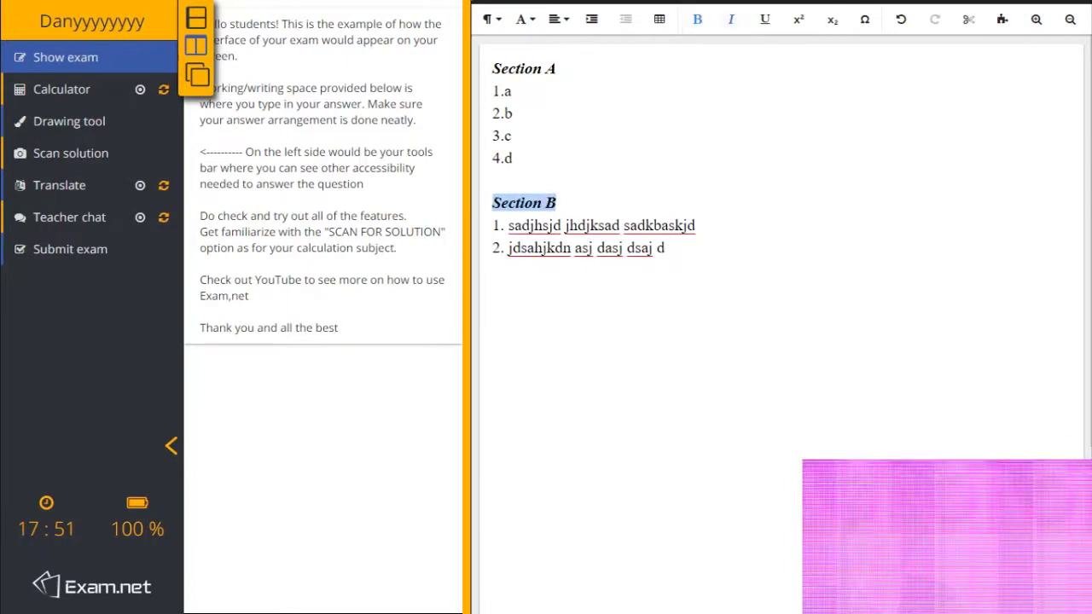
click(664, 248)
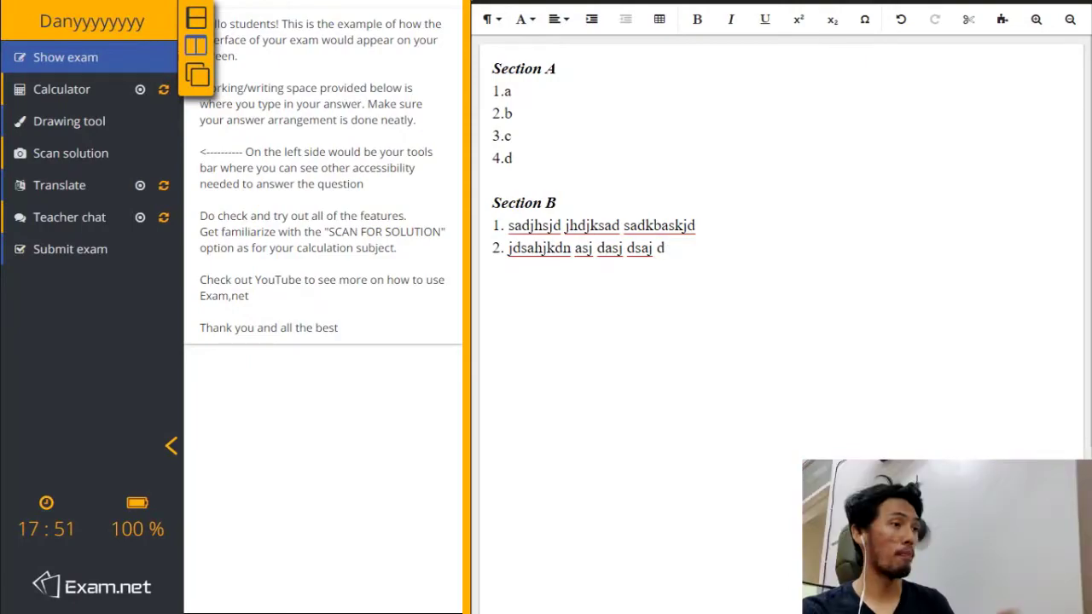
After leaving fullscreen with Esc, give 'i accidently pressed esc button' as the lockout explanation
key(Escape)
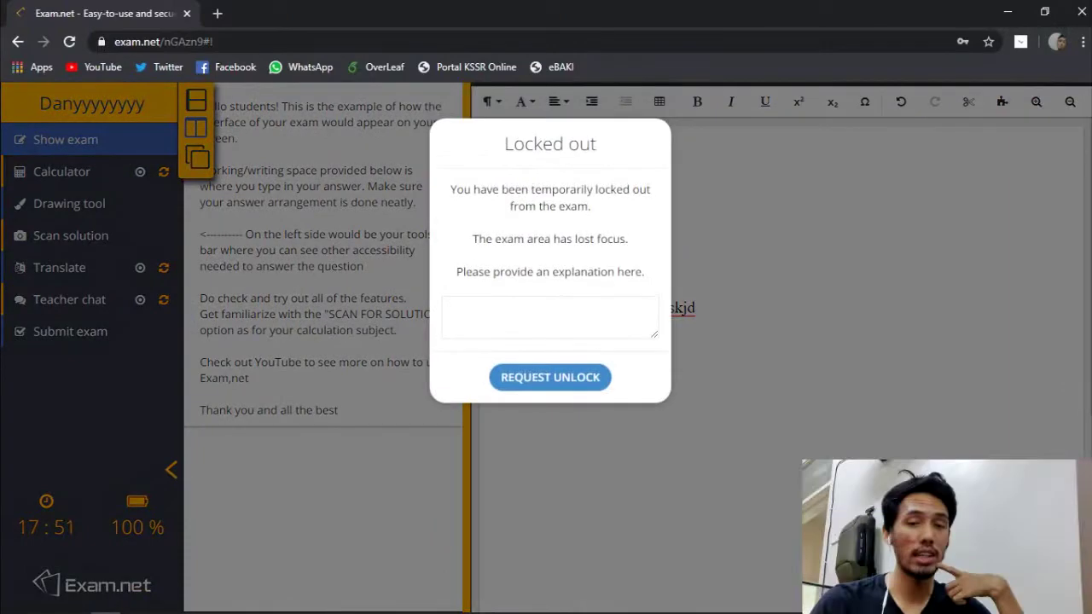
click(452, 309)
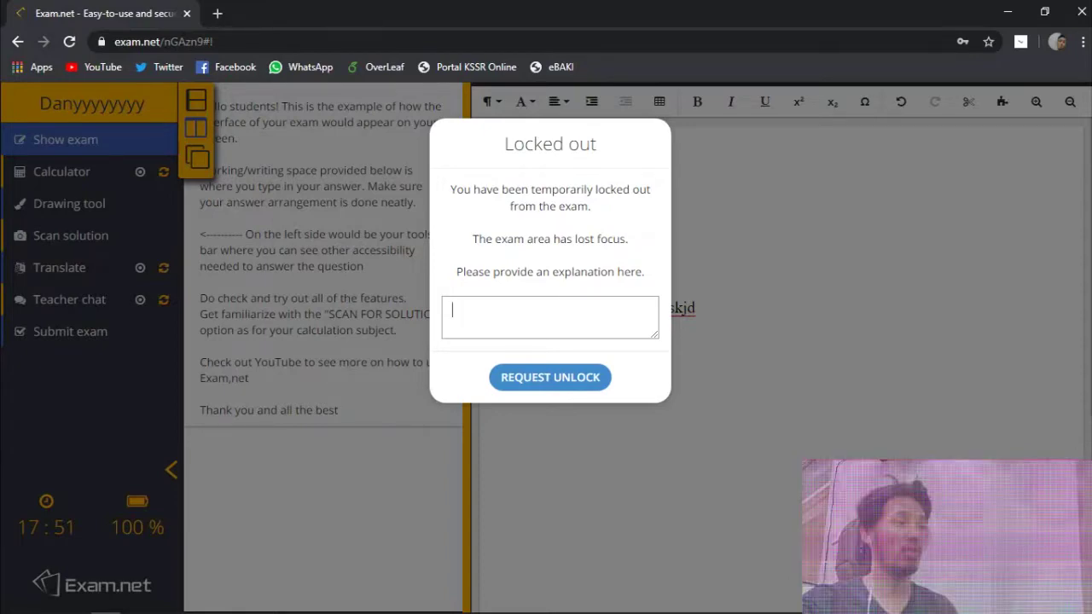
text(i a)
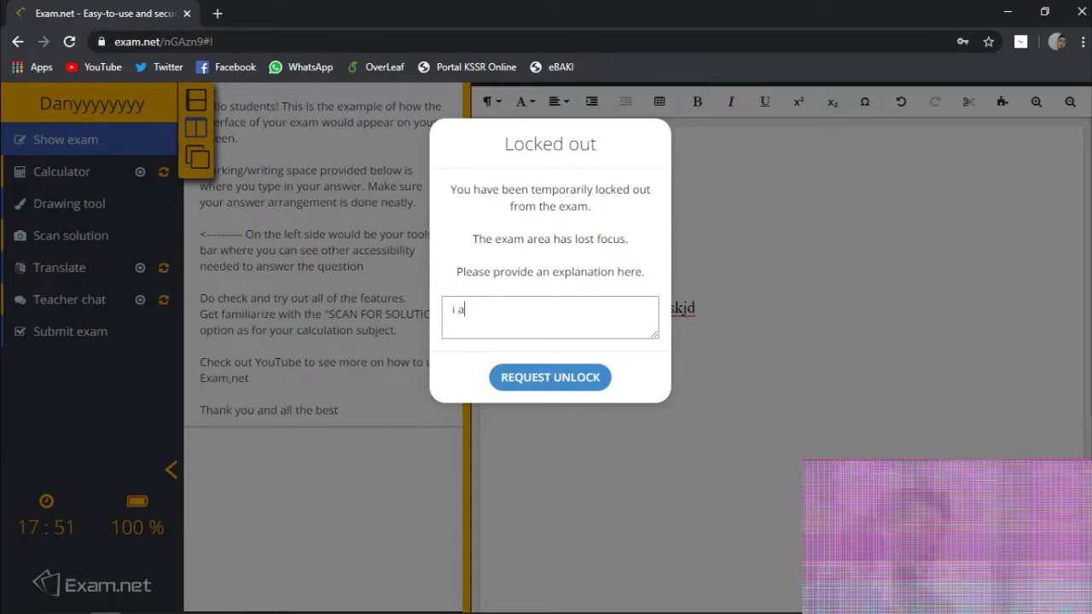
text(ccidentl)
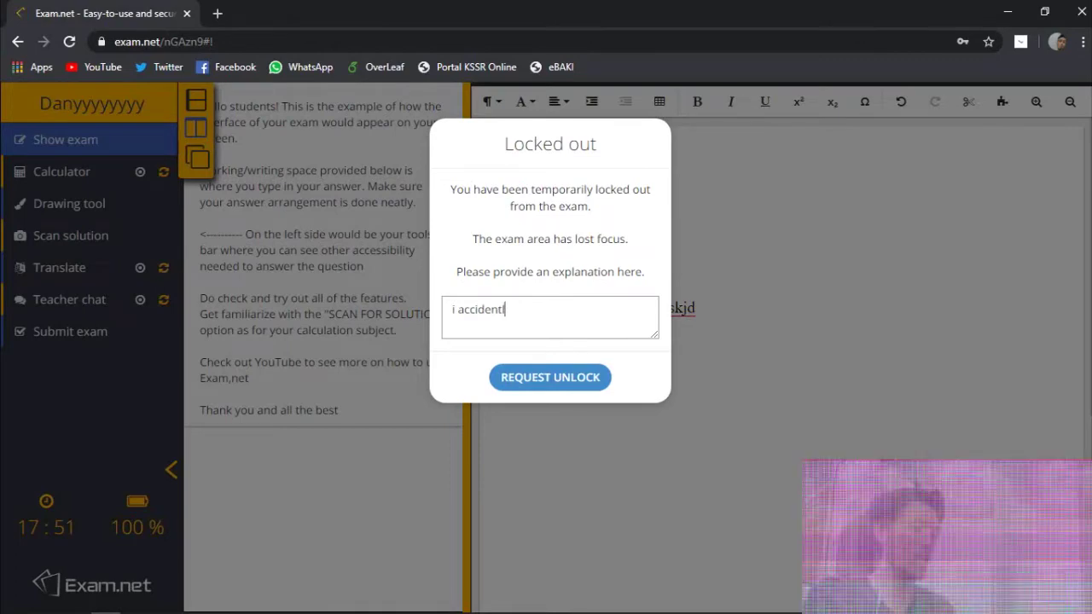
text(y pre)
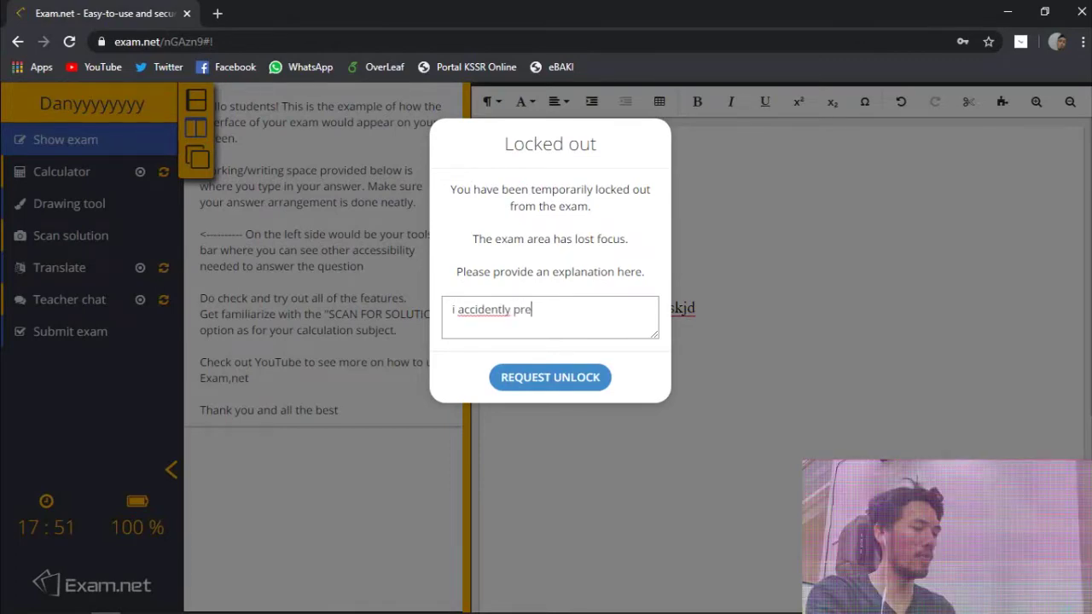
text(ssed )
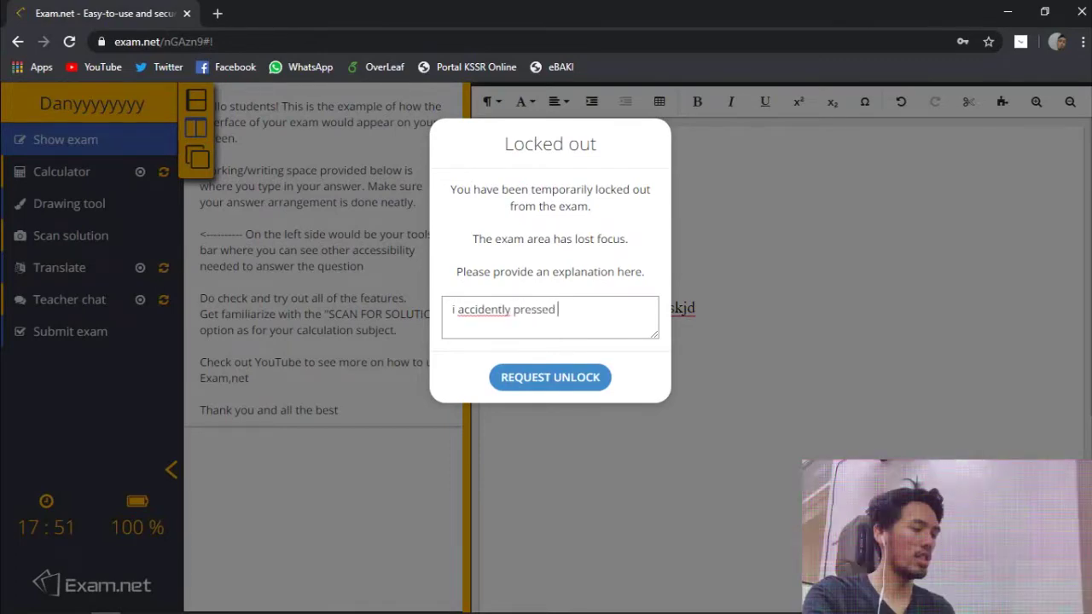
text(esc bu)
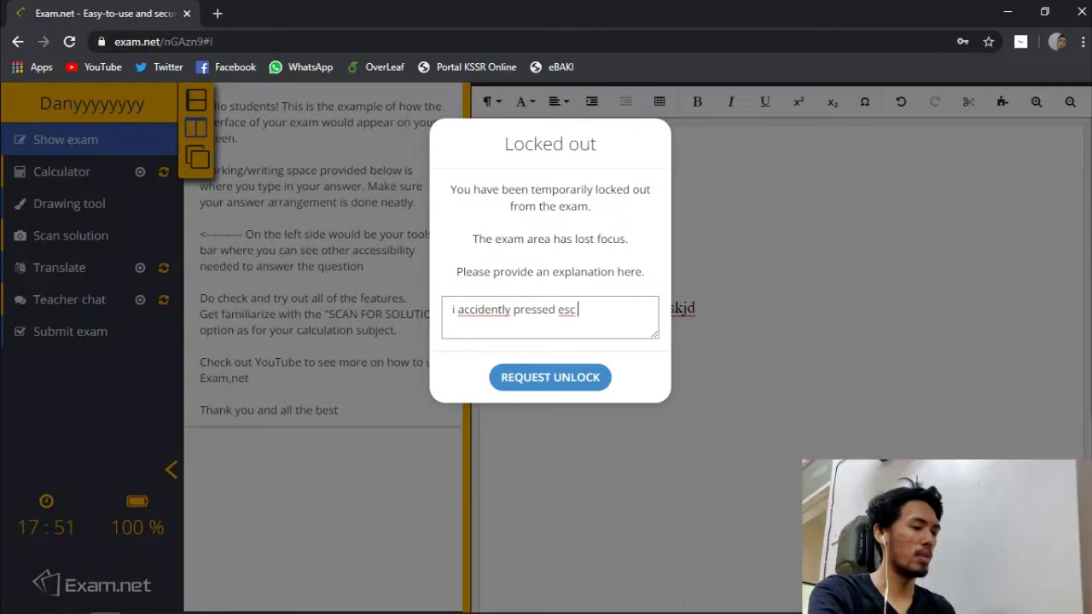
text(tton)
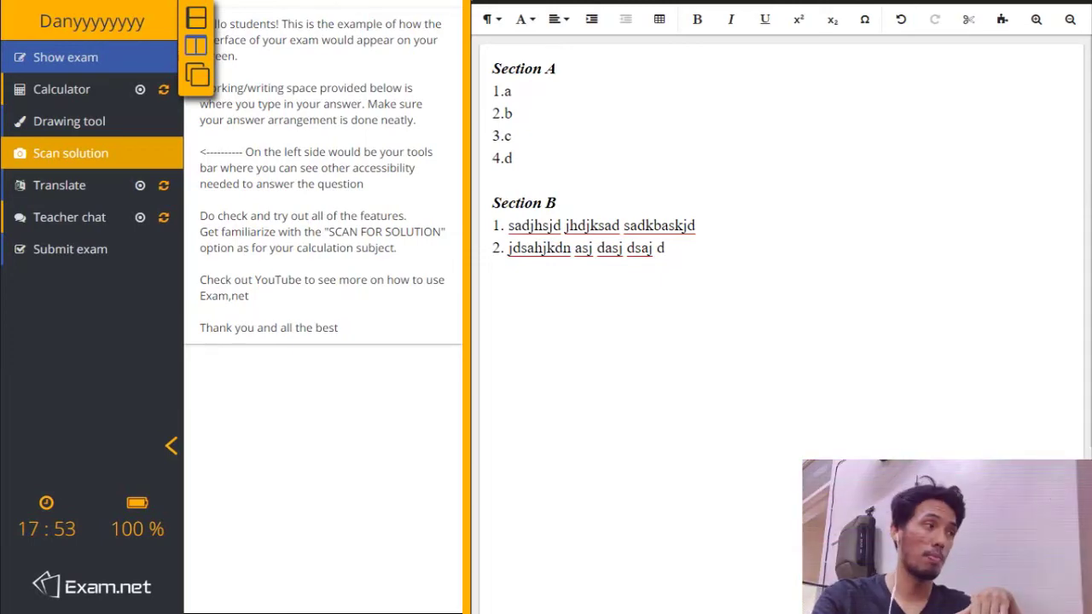
click(70, 249)
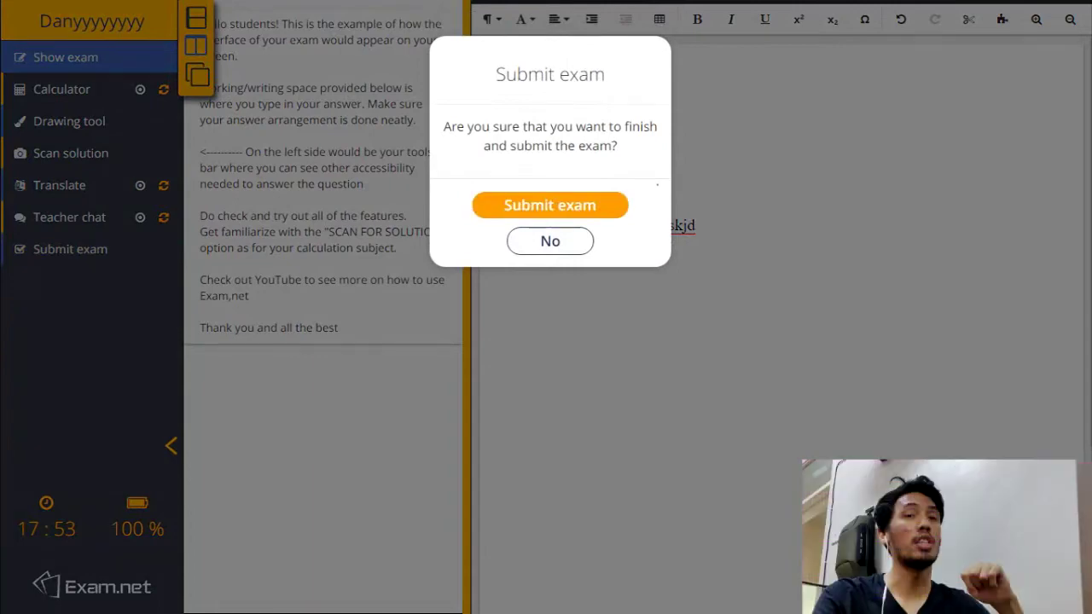
Confirm submission of the finished exam
click(549, 204)
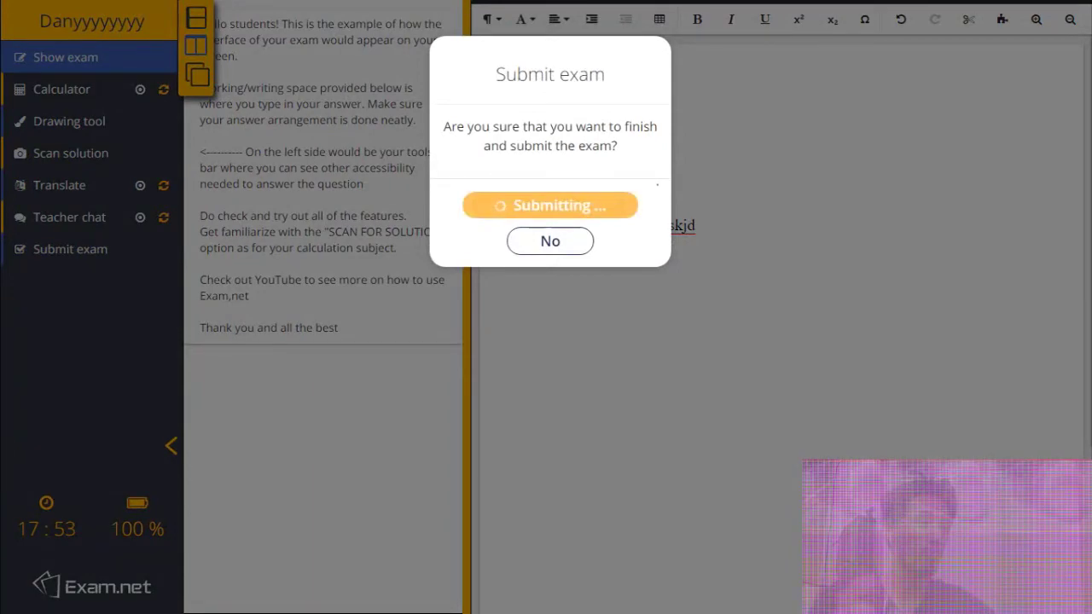